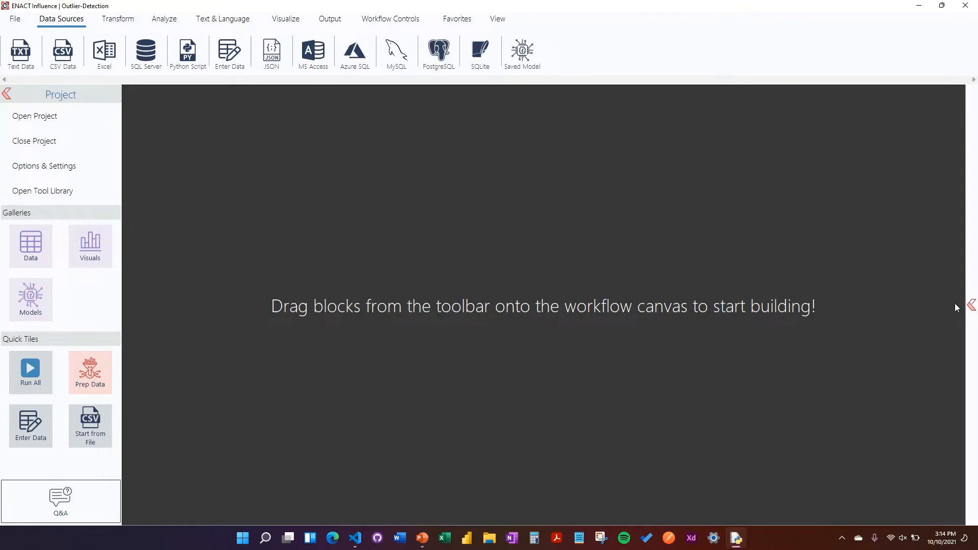
- Show the workflow pane, add a CSV Data block to it and open the block's configuration
click(972, 305)
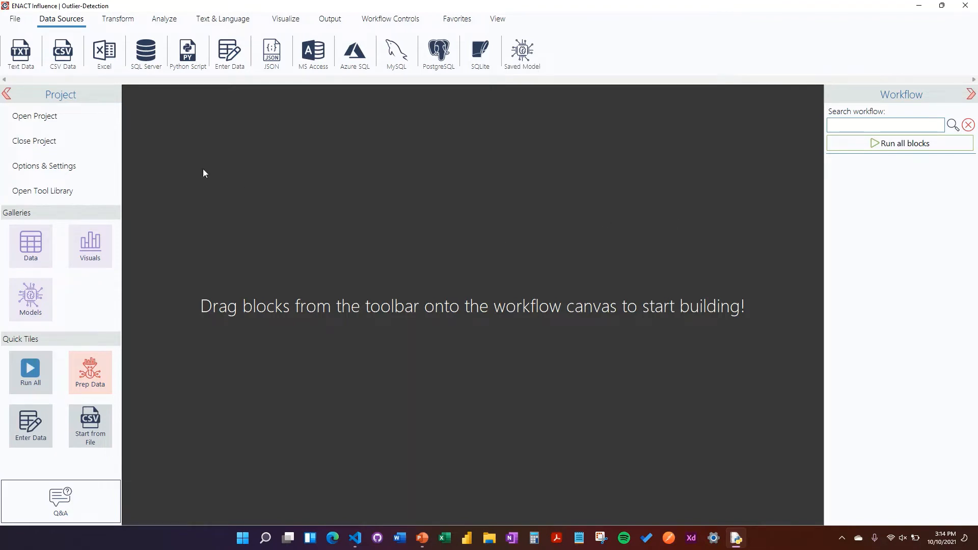
drag(63, 51, 851, 172)
right_click(854, 175)
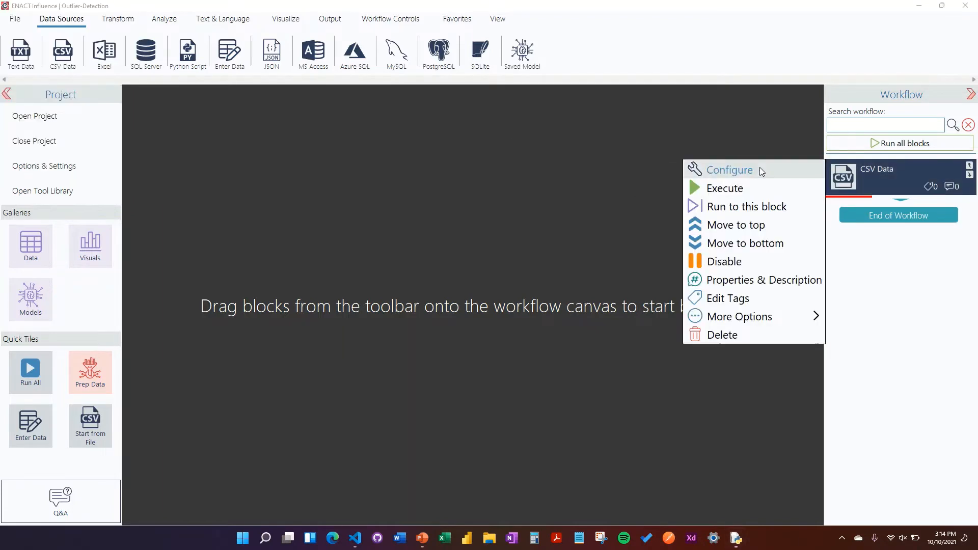
click(759, 167)
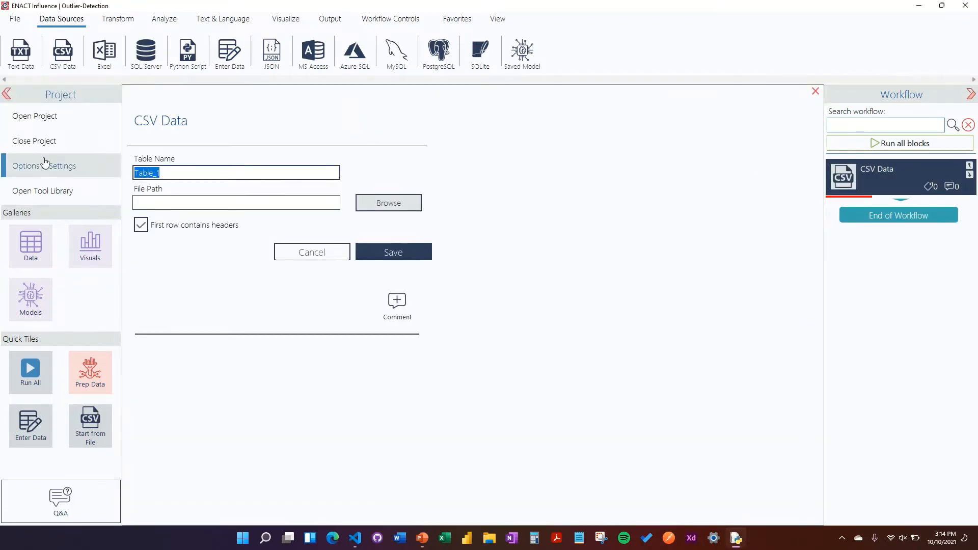
- Load iris_training.csv from the Desktop as table iris without a header row, save the settings and execute the CSV Data block
text(iris)
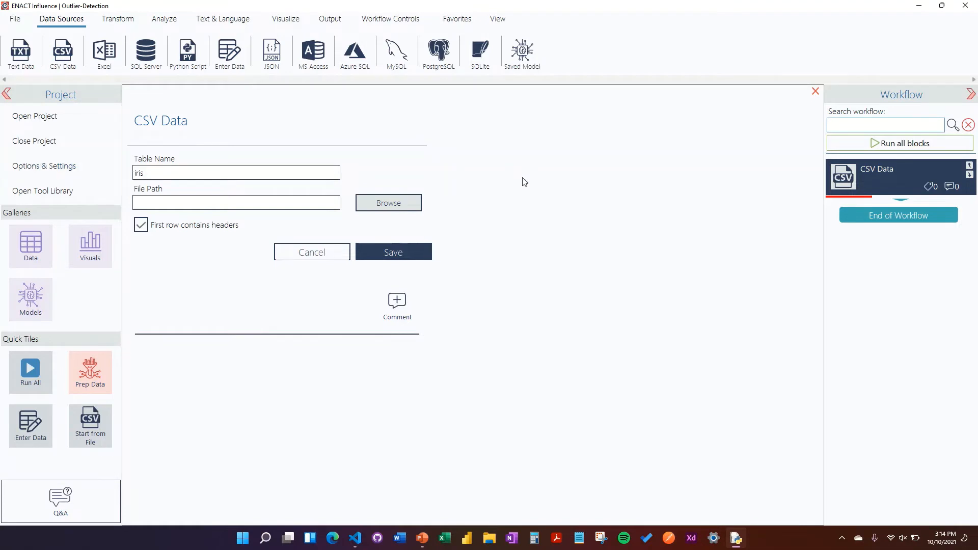
click(180, 231)
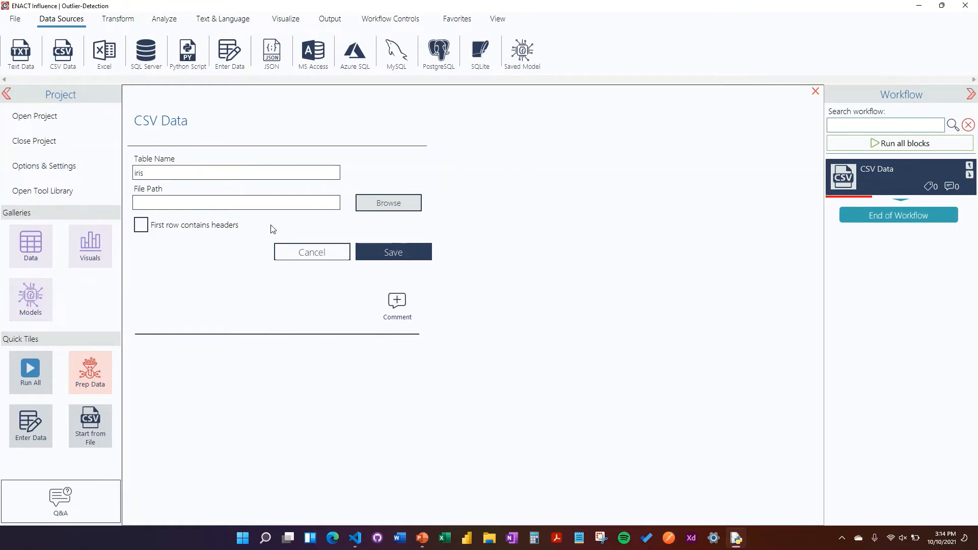
click(393, 203)
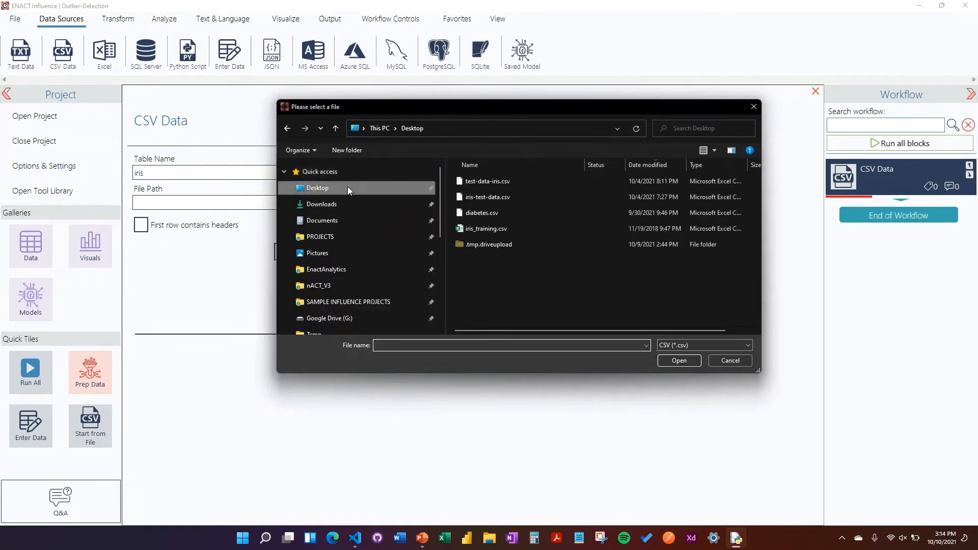
click(515, 230)
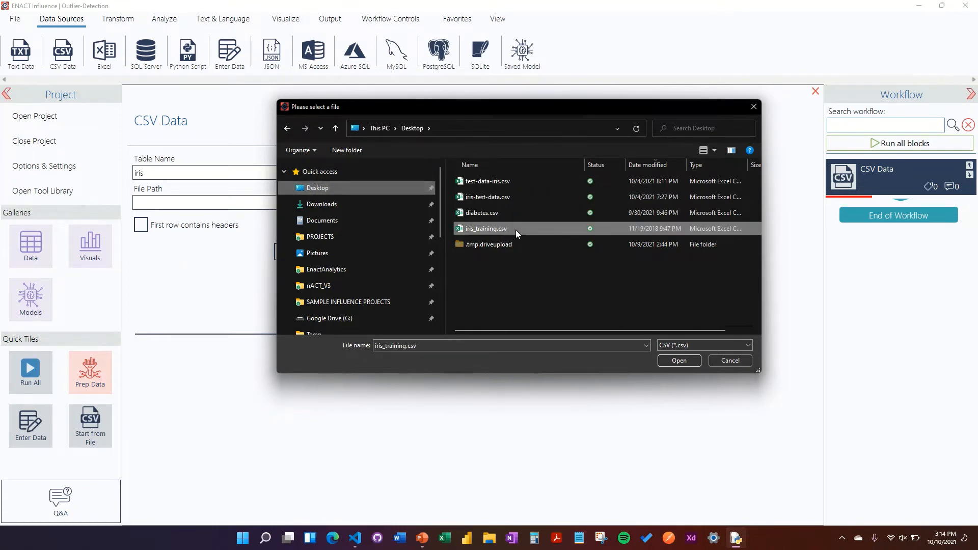
click(662, 364)
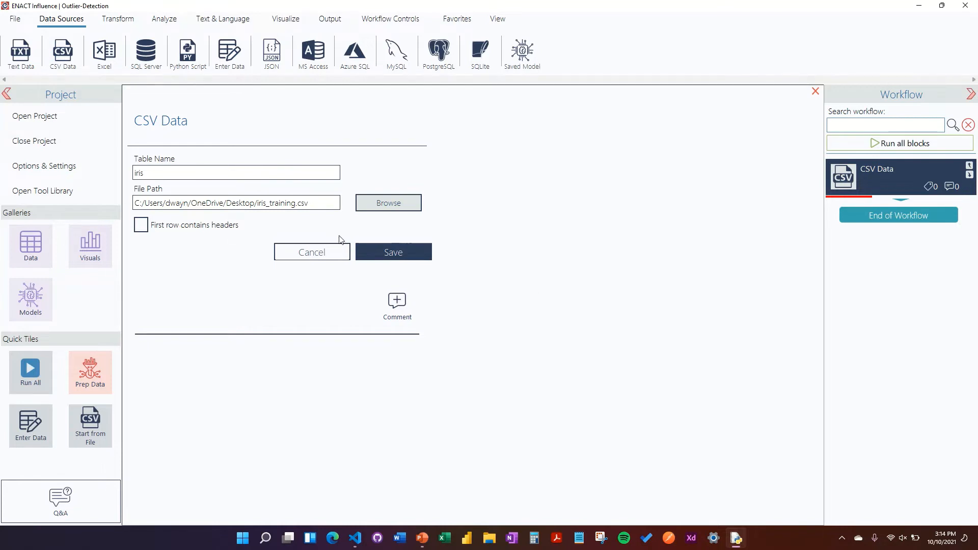
click(401, 257)
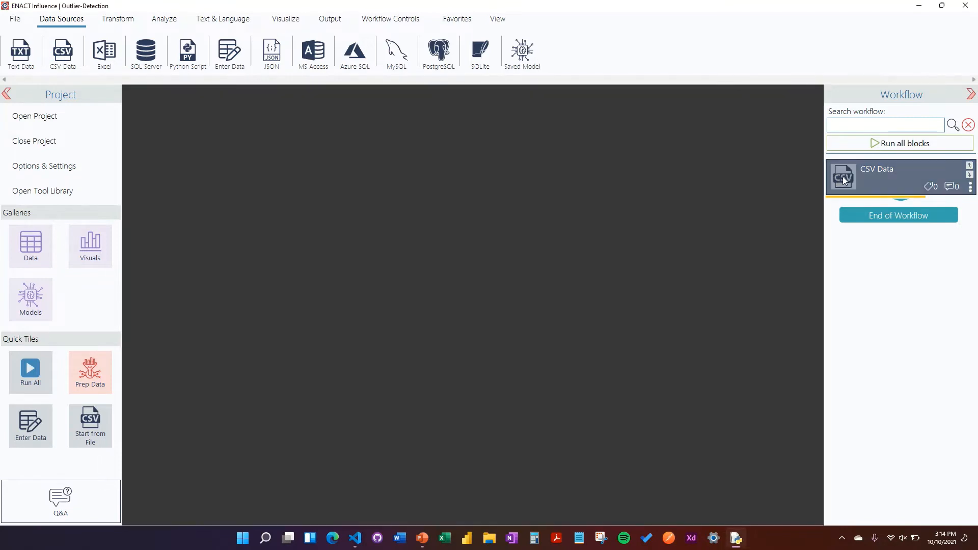
right_click(843, 176)
click(760, 188)
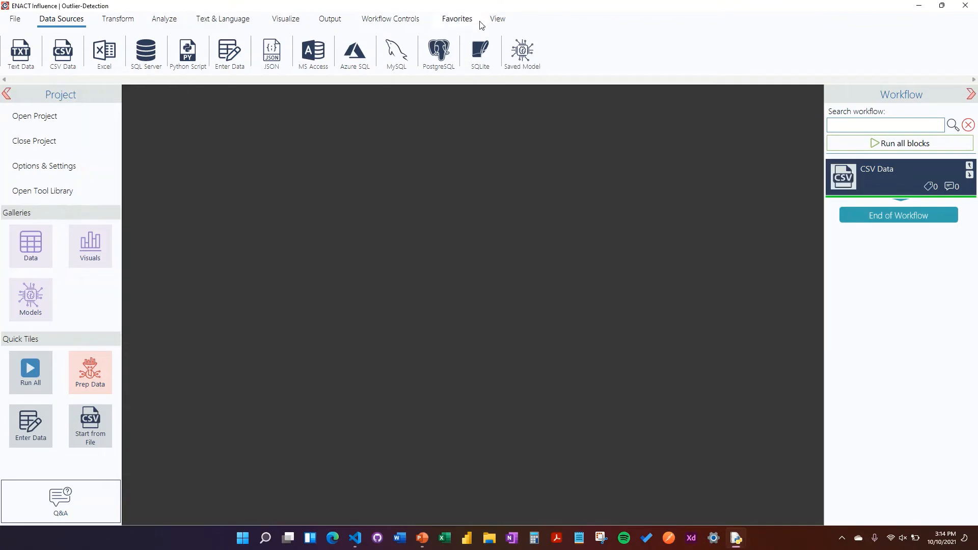
- View the imported iris table in the data viewer and close the viewer
click(498, 19)
click(19, 56)
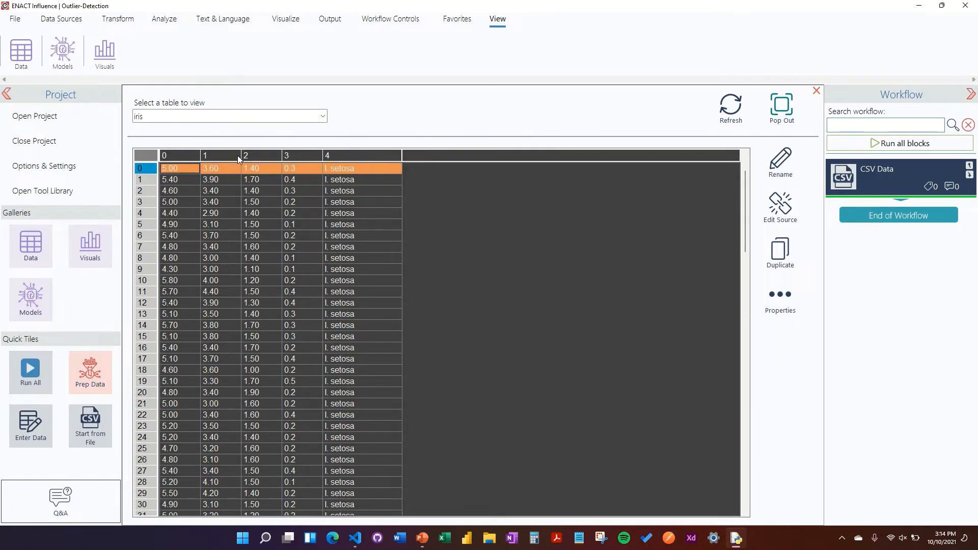
click(323, 116)
click(371, 126)
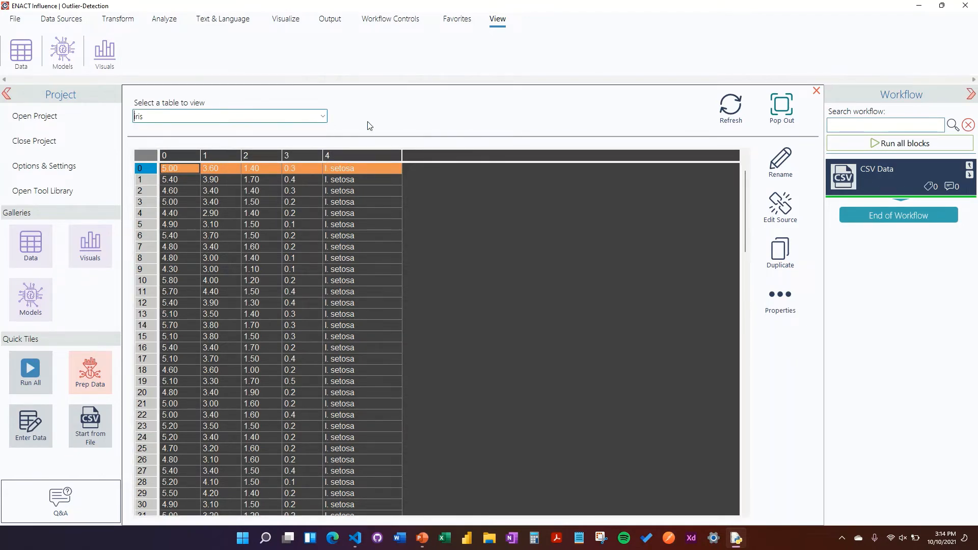
click(816, 91)
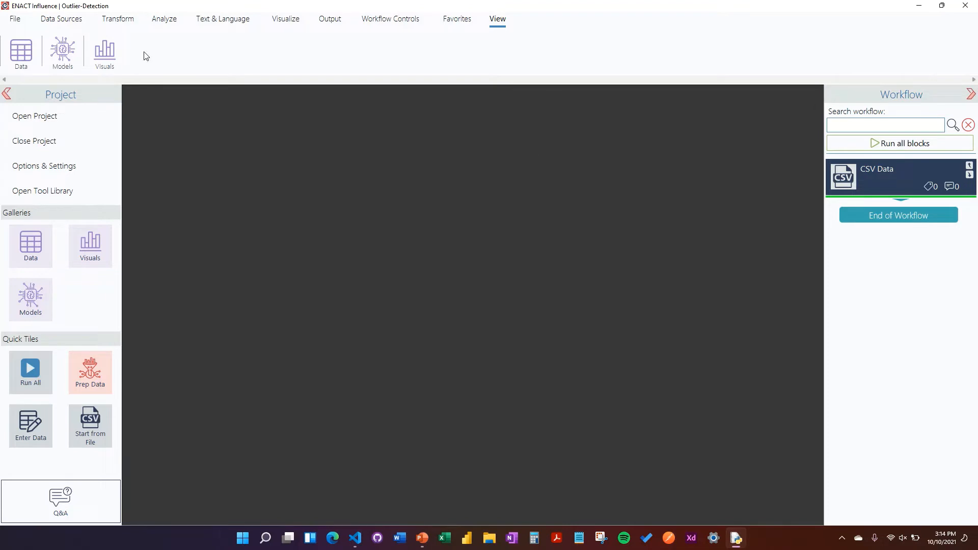
- Add an LOF Outliers block after the CSV Data block and select columns 0 to 3 of the iris table for it
click(165, 20)
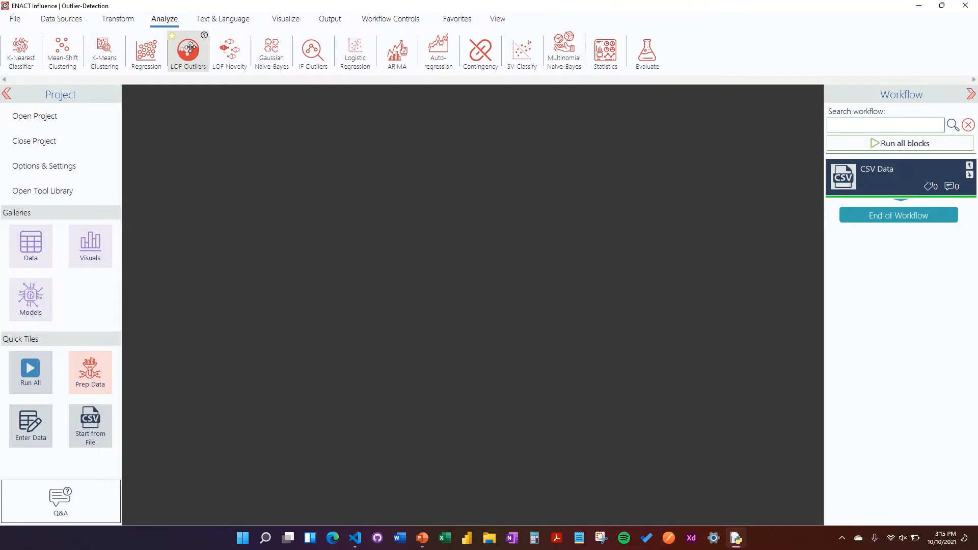
drag(189, 48, 889, 216)
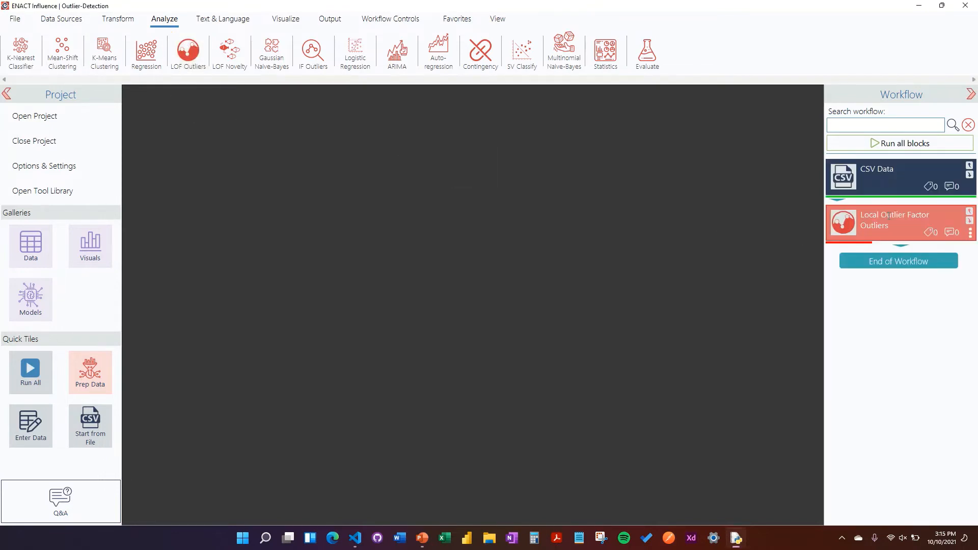
click(847, 225)
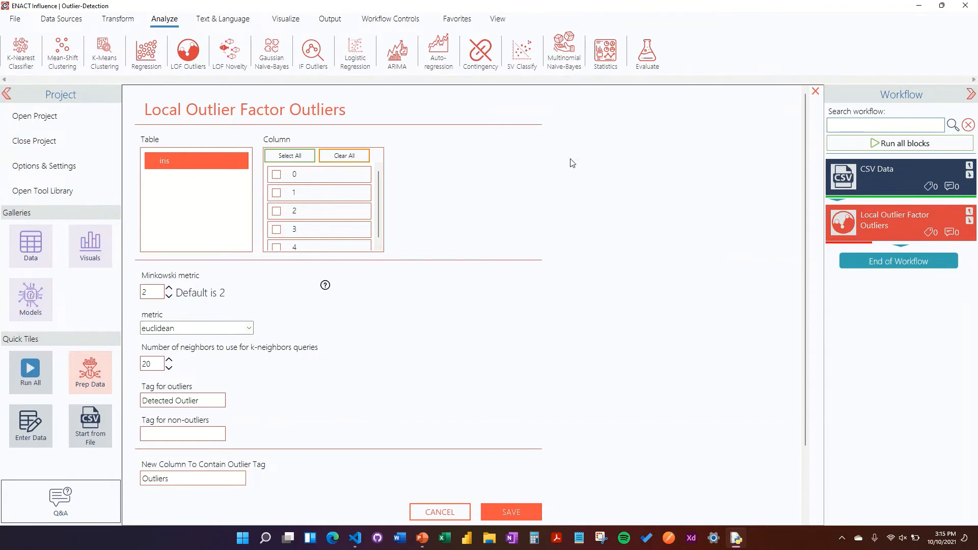
click(291, 156)
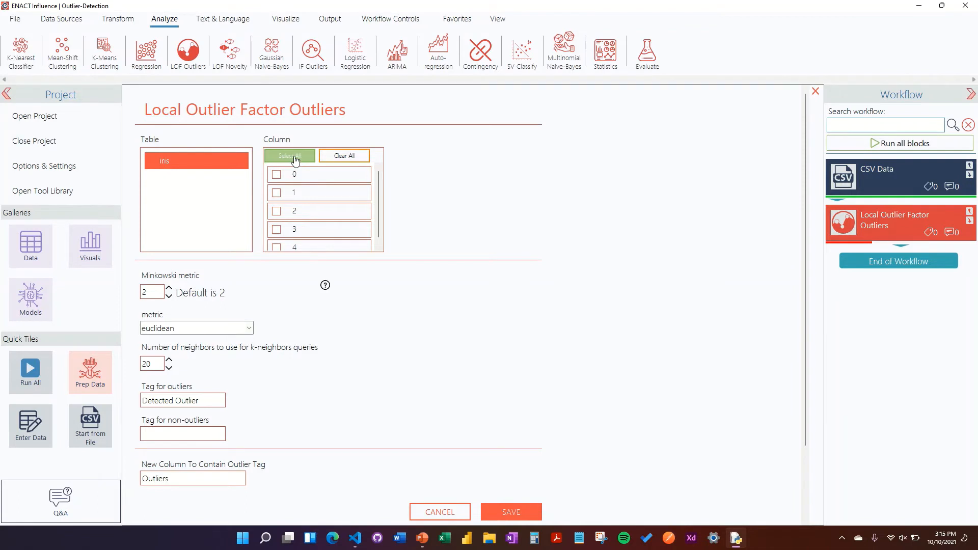
click(305, 248)
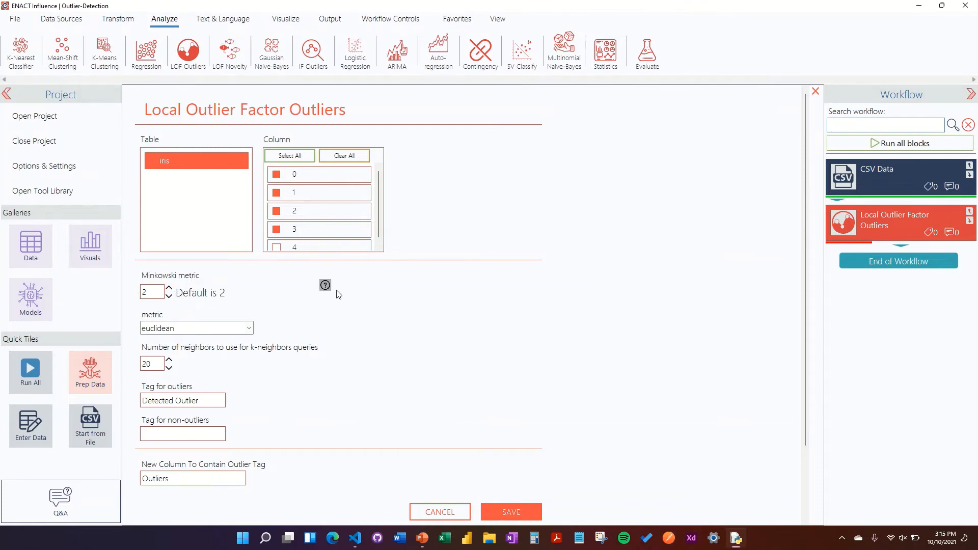
mouse_move(325, 286)
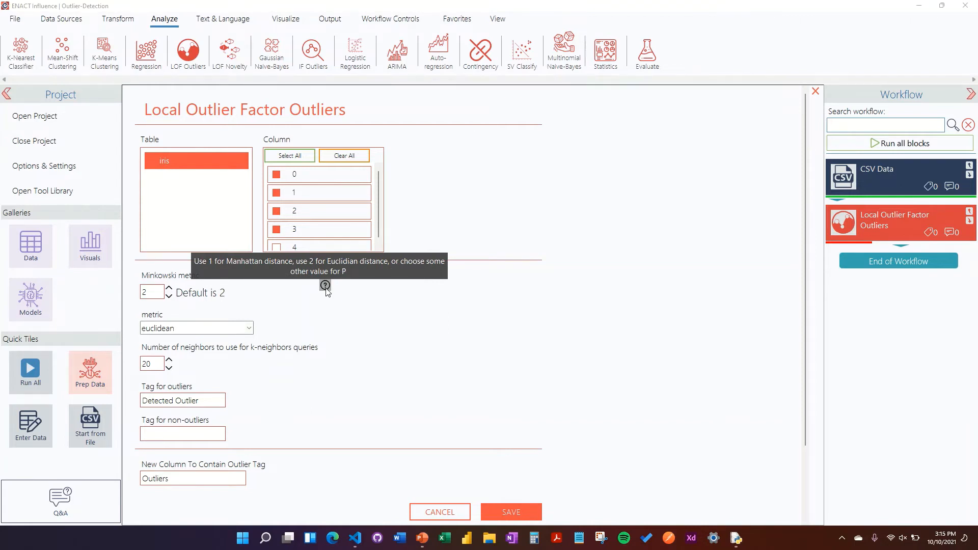
- Set the number of neighbors for the k-neighbors queries to 5
scroll(471, 306, down, 1)
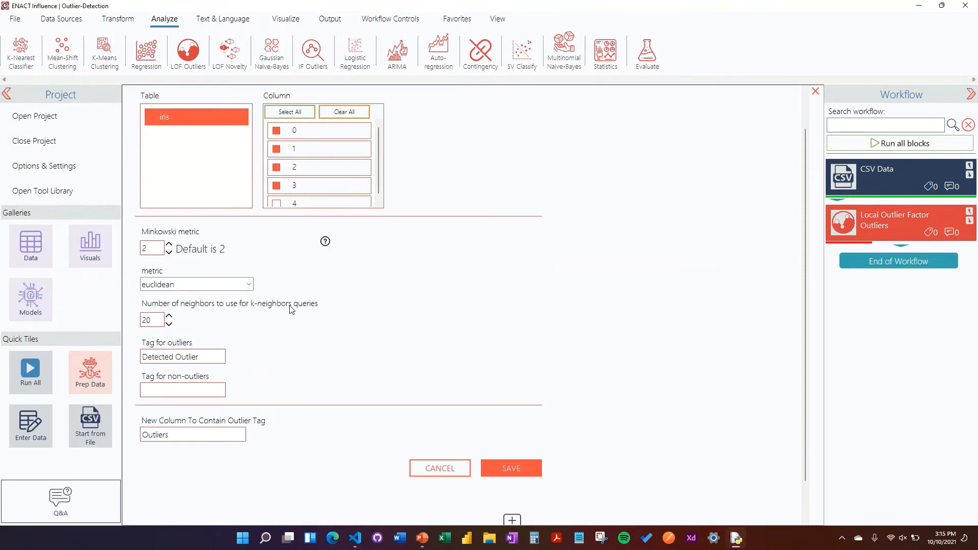
click(156, 319)
scroll(155, 320, up, 2)
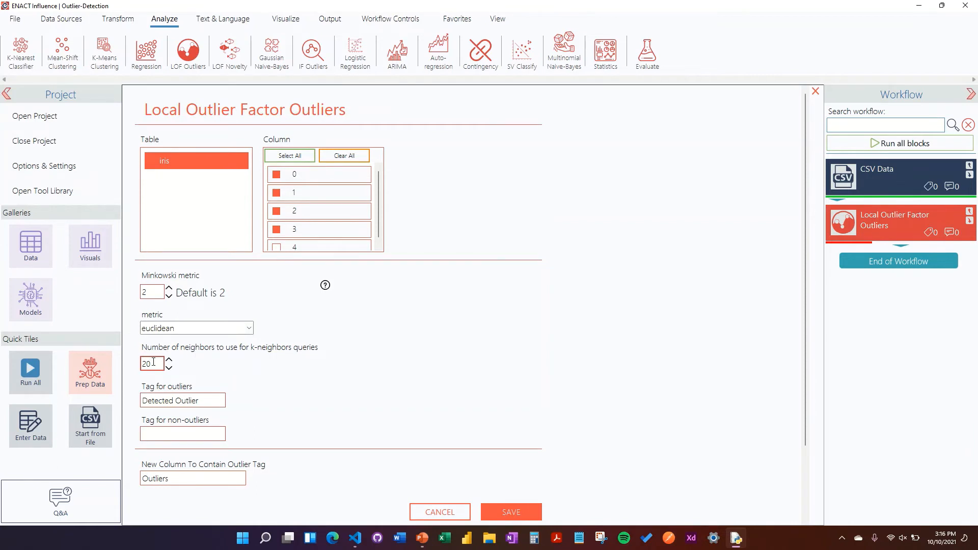
drag(142, 363, 217, 364)
key(BackSpace)
text(5)
- Set the tag for outliers to "outlier" and the tag for non-outliers to "non-outlier"
scroll(398, 345, down, 4)
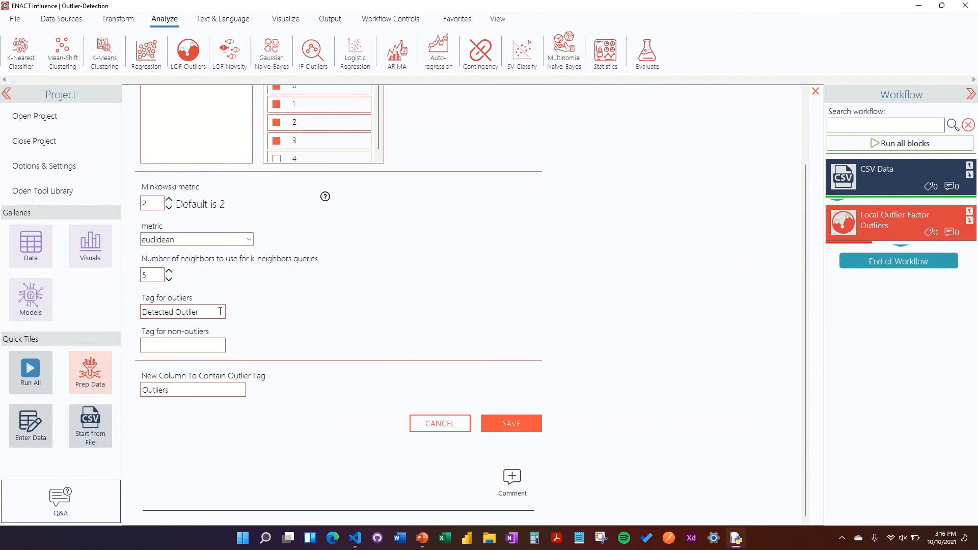
drag(143, 311, 349, 312)
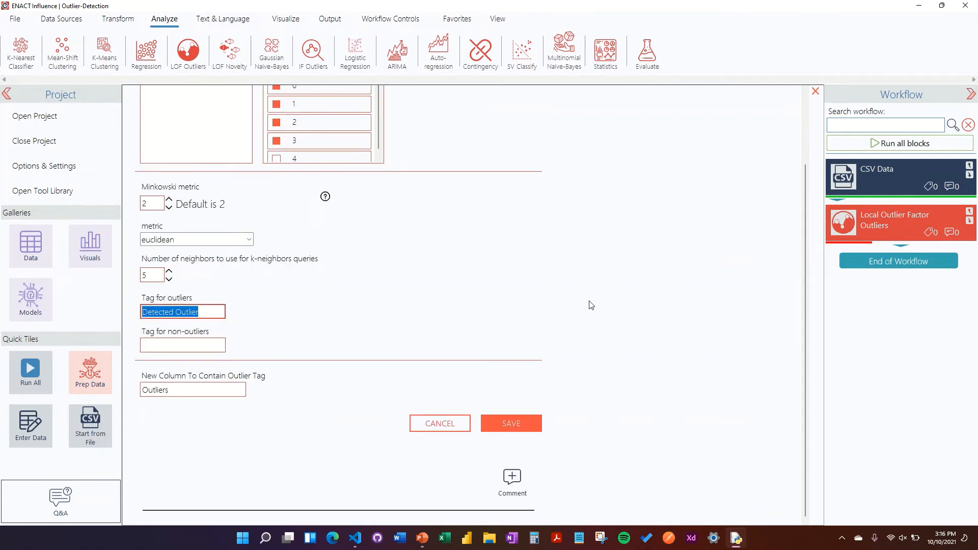
text(out)
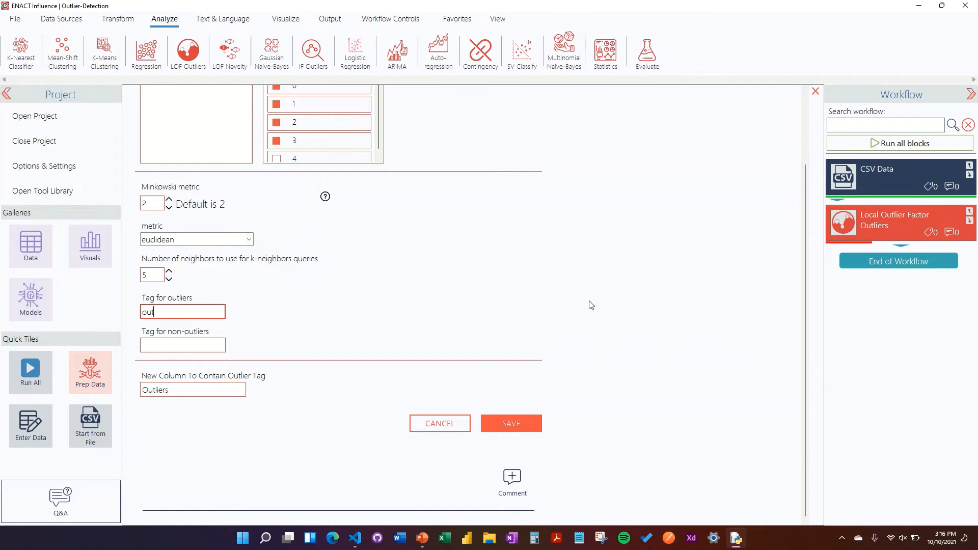
text(lier)
click(214, 345)
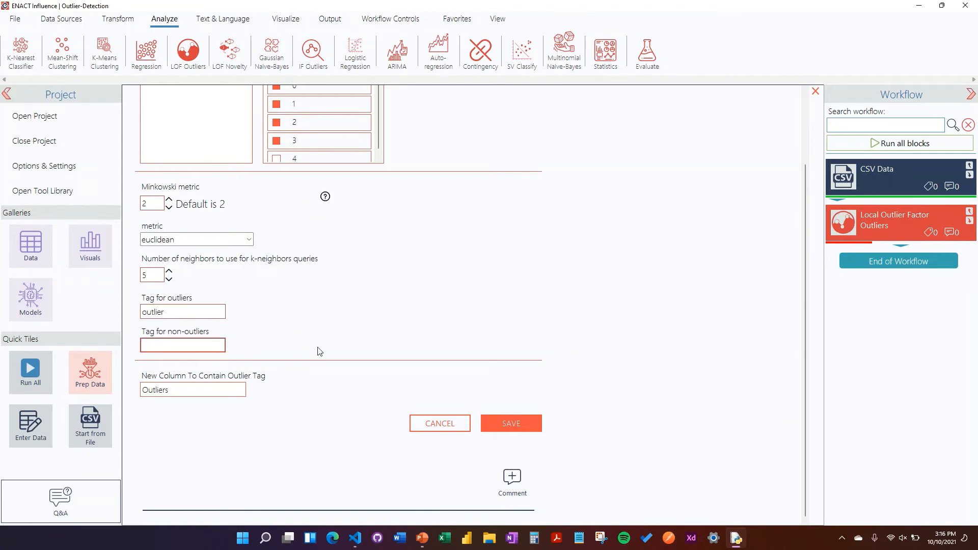
text(non-outlier)
- Keep Outliers as the new tag column, save the Local Outlier Factor settings and execute the block
click(438, 295)
double_click(167, 390)
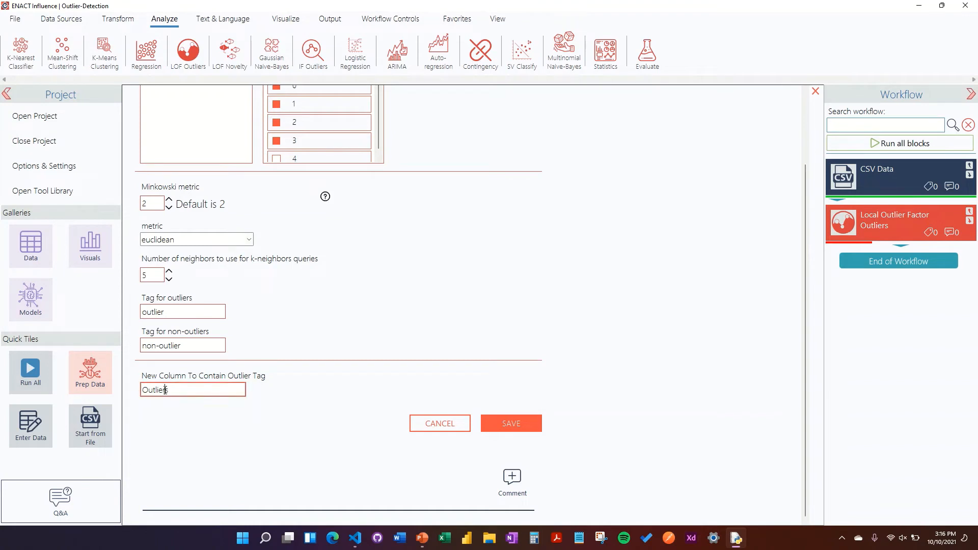
click(661, 317)
scroll(222, 395, up, 2)
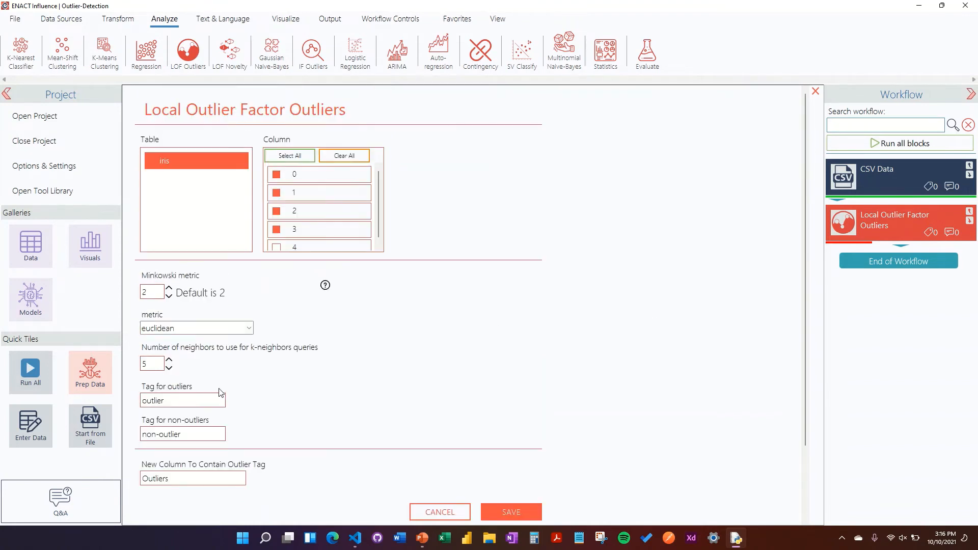
scroll(558, 313, down, 2)
click(514, 425)
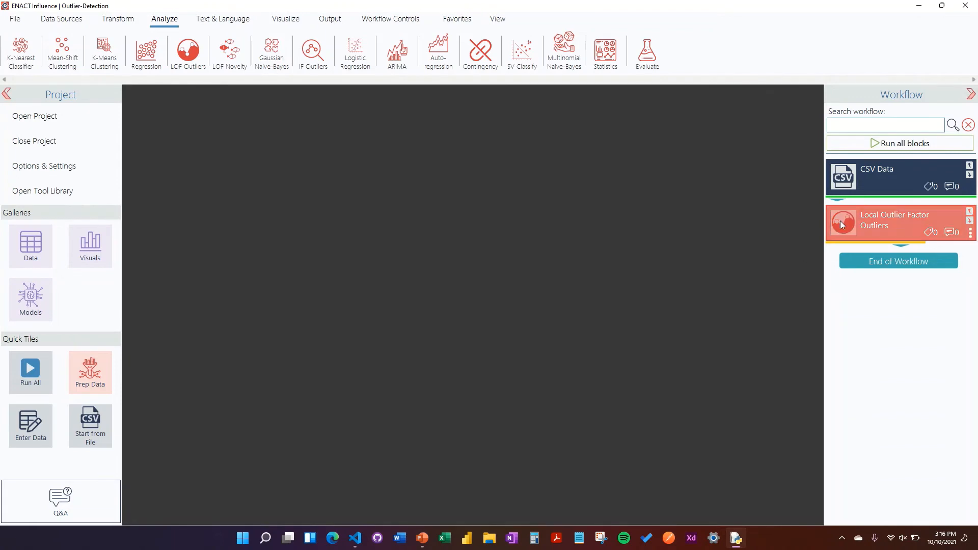
right_click(841, 229)
click(790, 227)
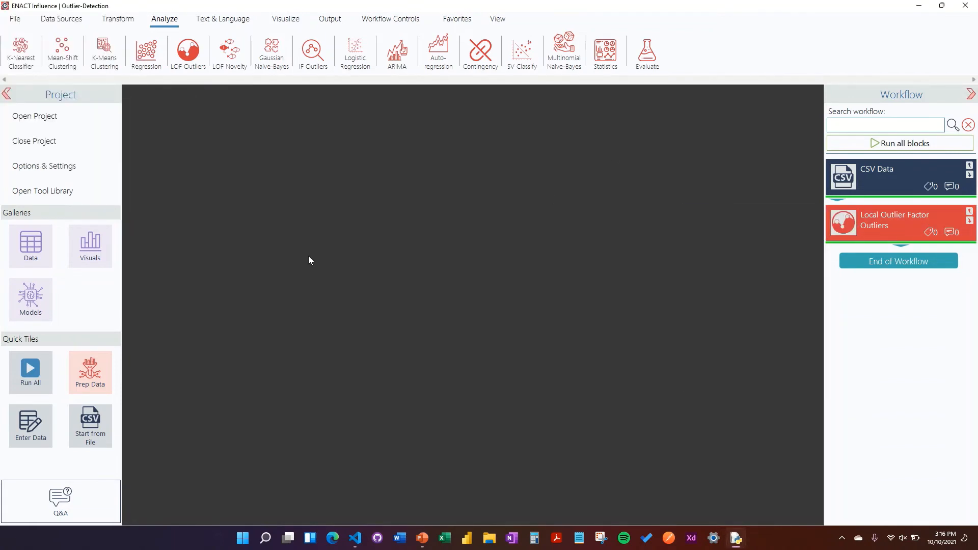
- View the iris table inside the app pane and examine the tags in its Outliers column
click(31, 251)
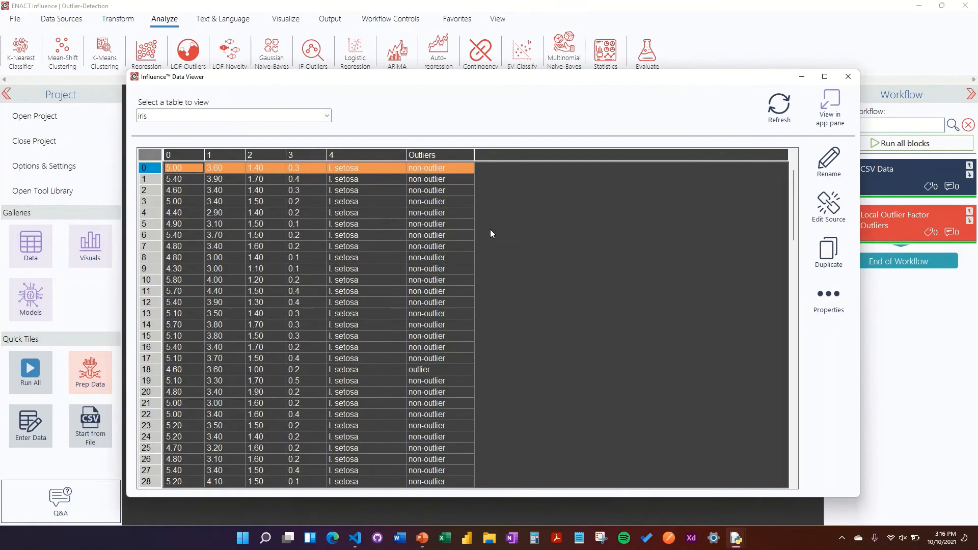
click(832, 107)
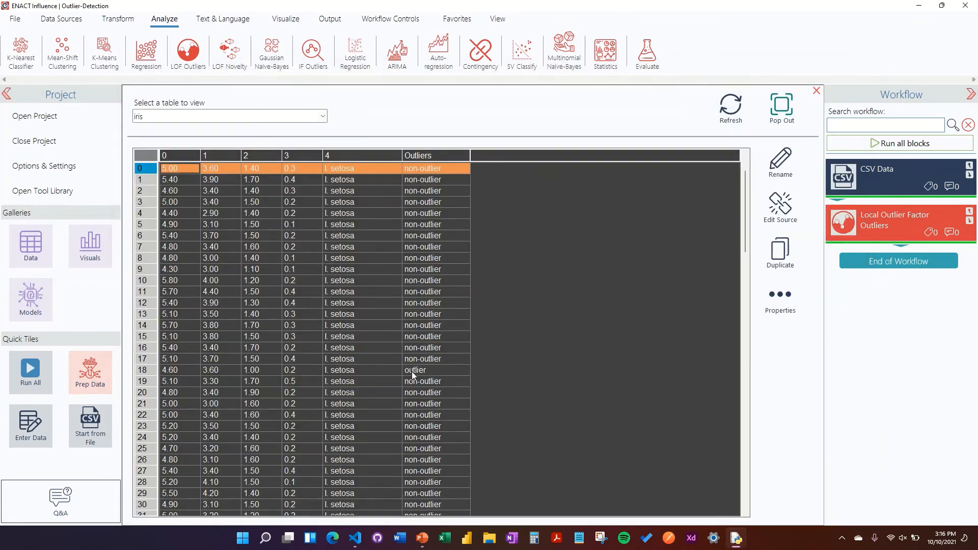
scroll(411, 372, down, 3)
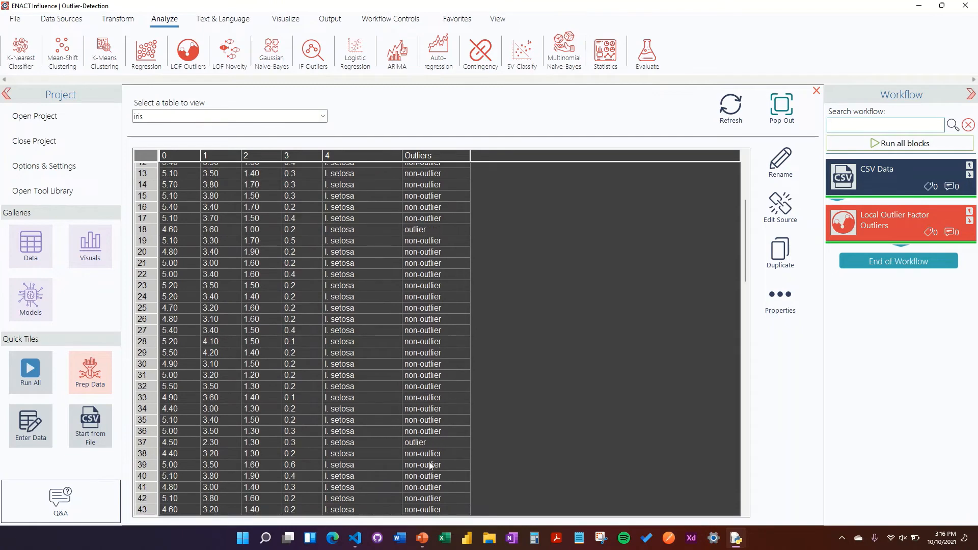
scroll(432, 464, down, 1)
scroll(433, 447, down, 2)
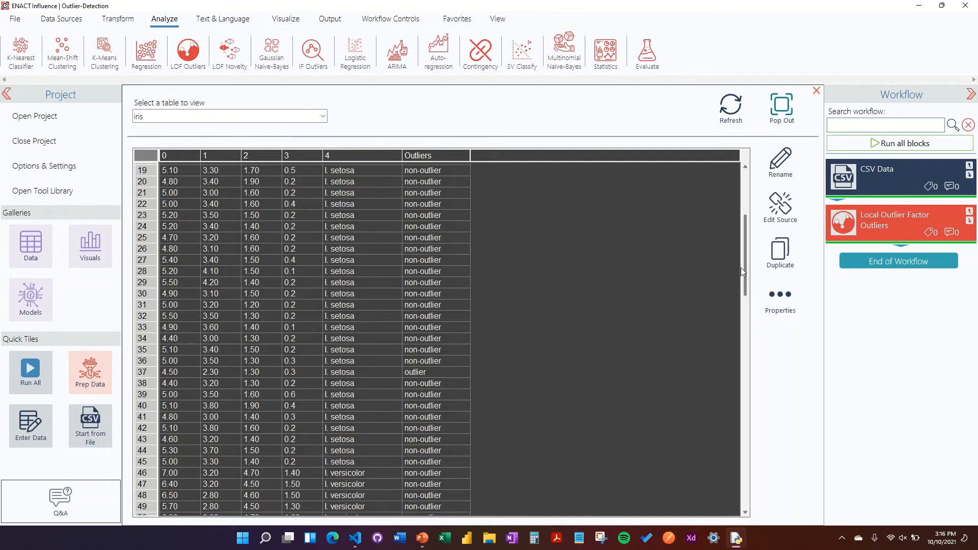
drag(746, 261, 743, 181)
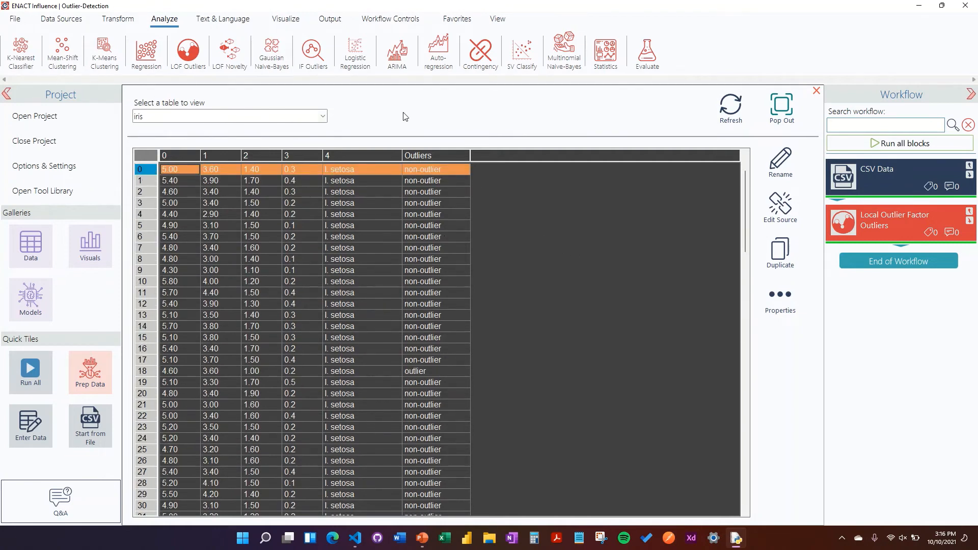
- Check the iris table's properties, and close the properties window and the data viewer
click(780, 303)
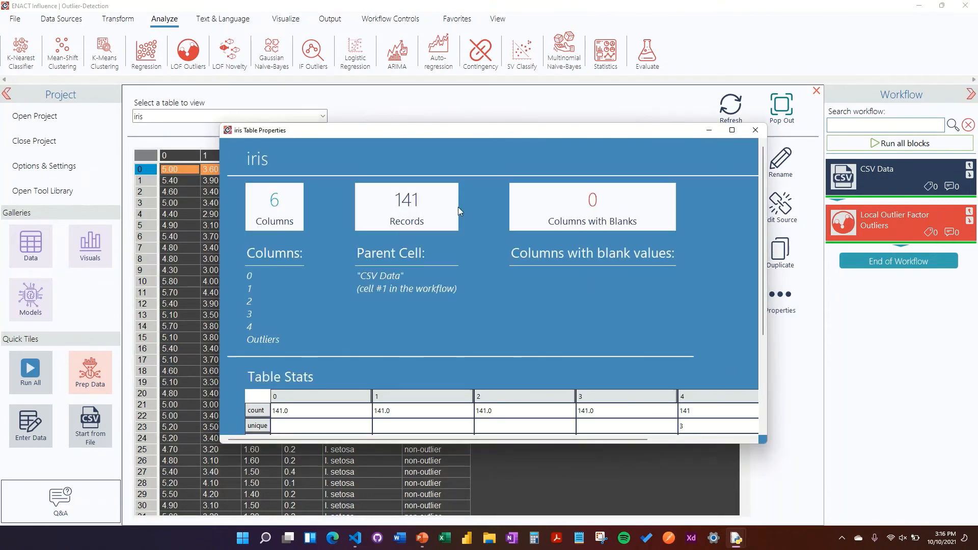
click(753, 133)
click(817, 91)
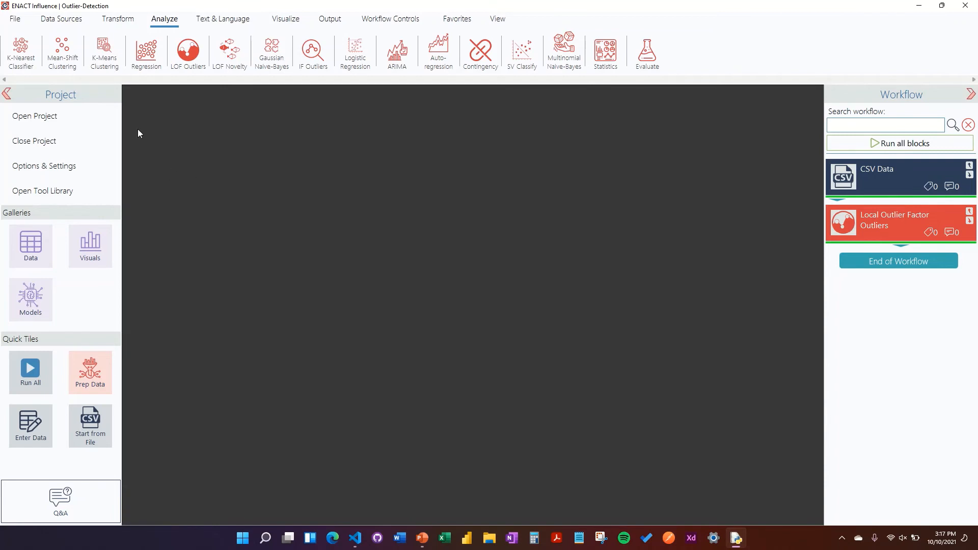
- Add a Filter block to the workflow after the Local Outlier Factor Outliers block
click(113, 20)
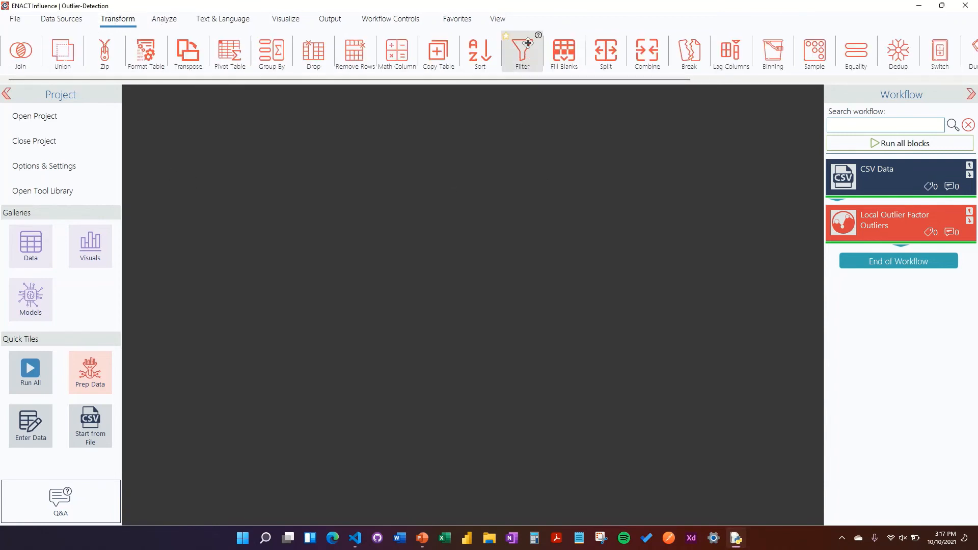
drag(522, 50, 882, 239)
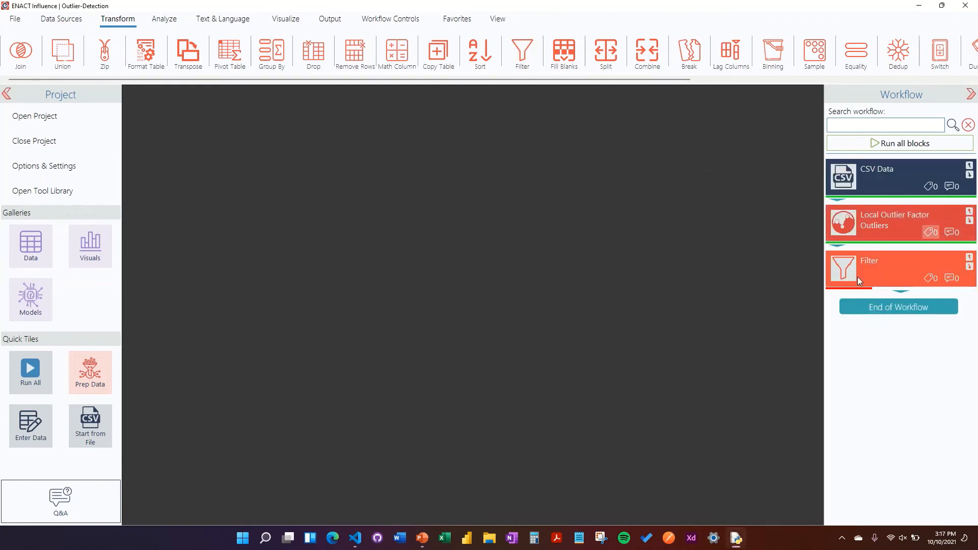
- Open the Filter block's settings and add a clause for the iris table: Outliers not equal to 'outlier'
right_click(841, 270)
click(749, 264)
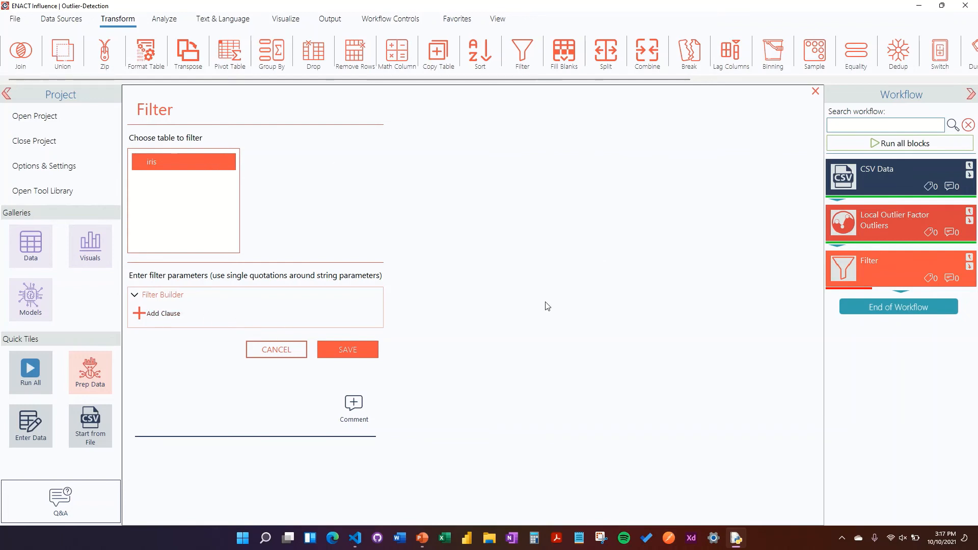
click(168, 320)
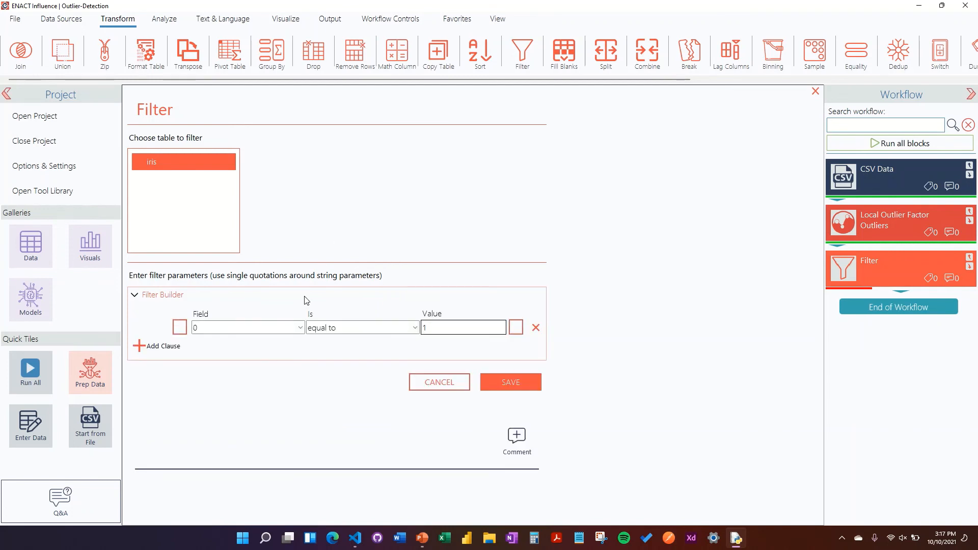
click(300, 328)
click(271, 380)
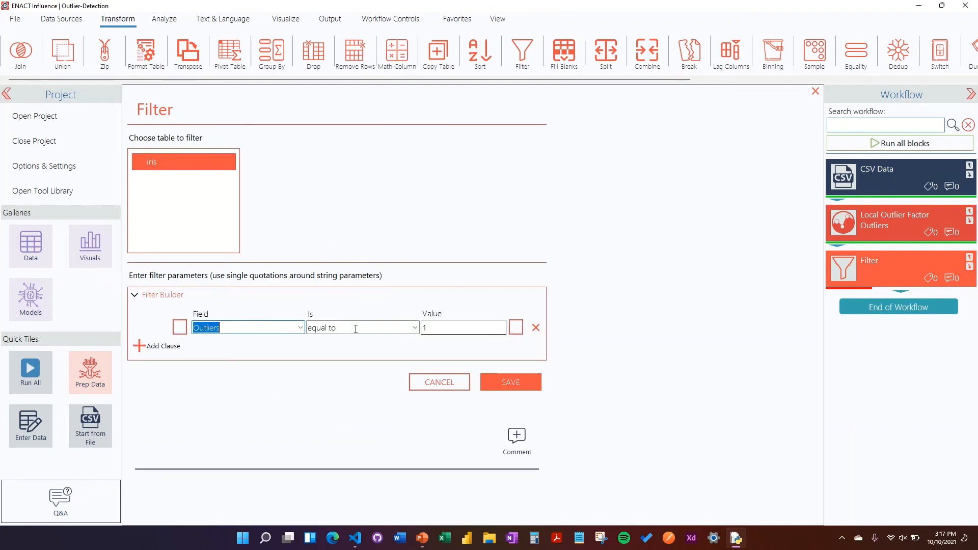
click(415, 328)
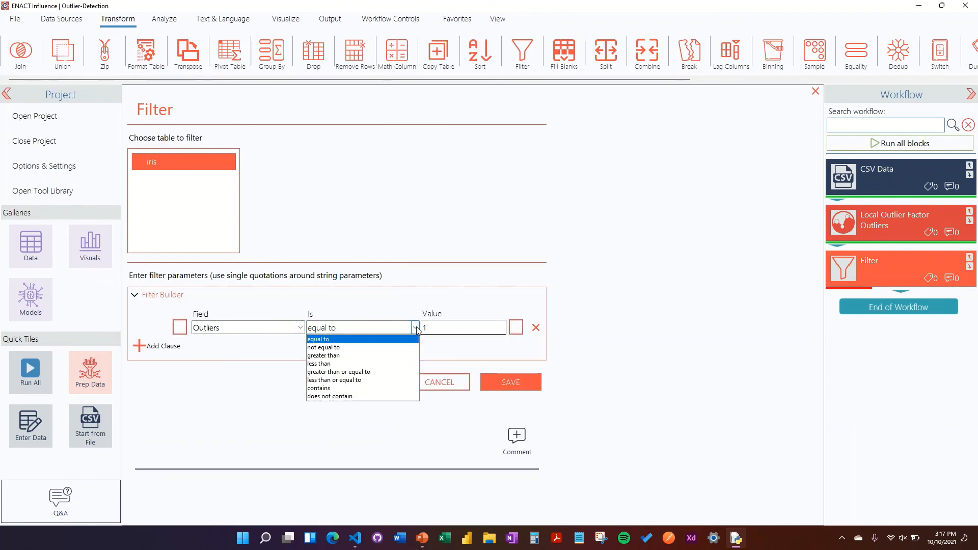
click(365, 348)
click(459, 327)
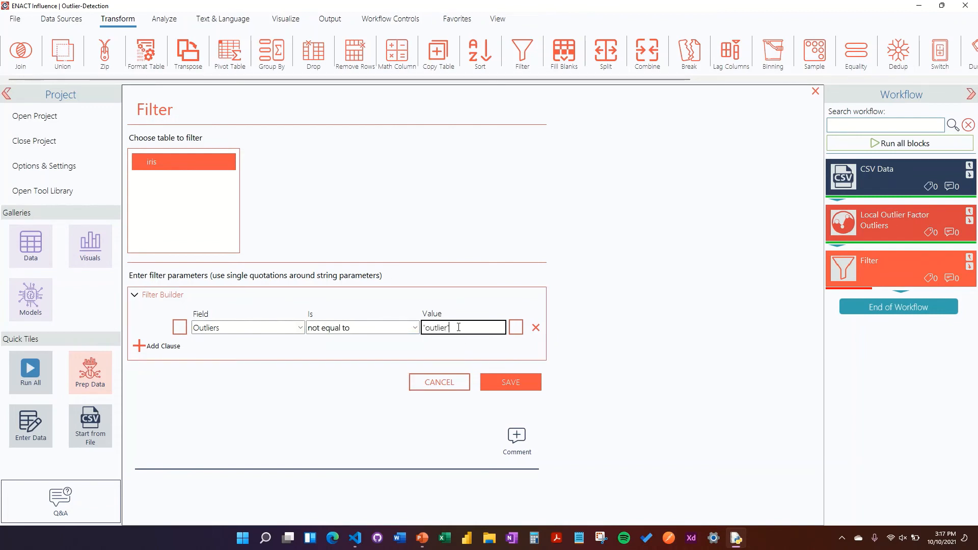
click(716, 237)
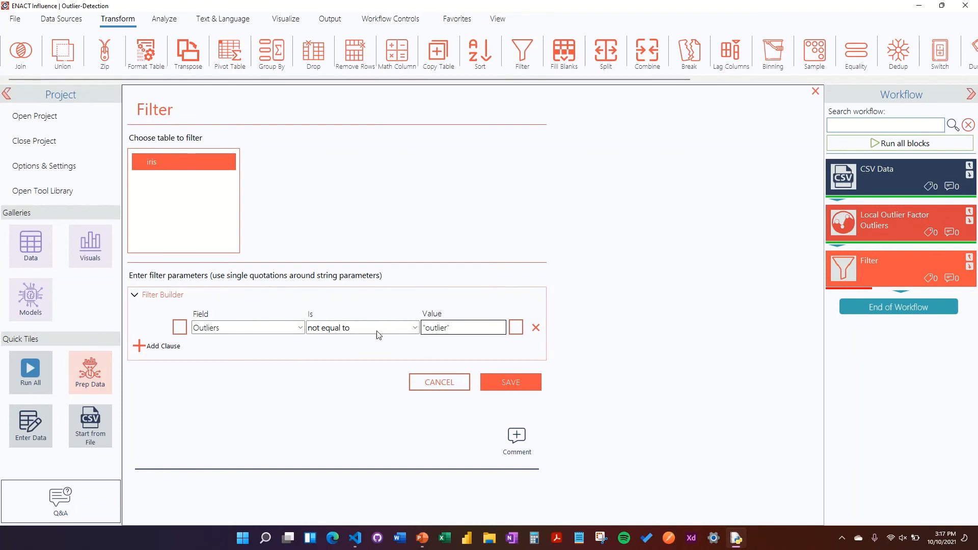
- Save the filter settings and execute the Filter block
click(179, 327)
click(509, 383)
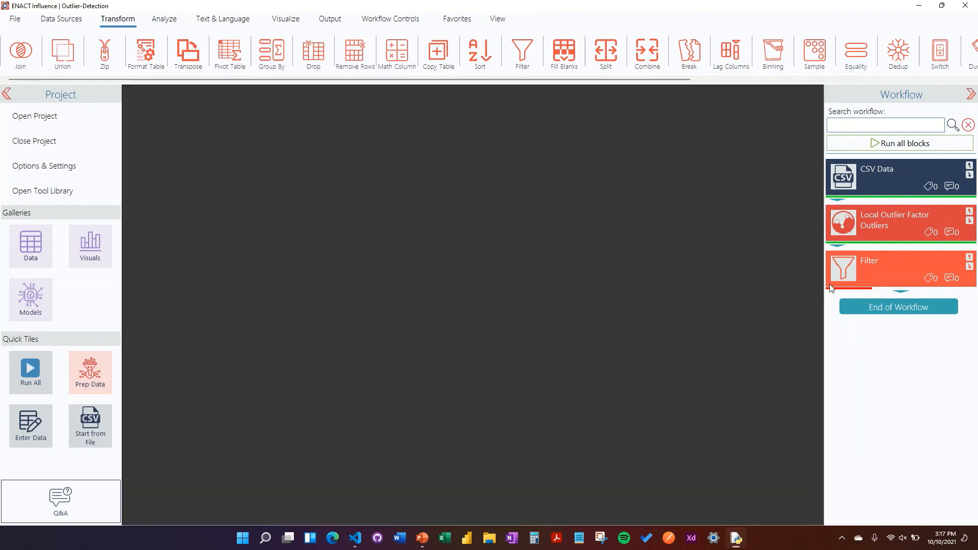
right_click(855, 269)
click(756, 280)
- View the filtered iris table in the data viewer and examine the tags in its Outliers column
click(490, 17)
click(20, 51)
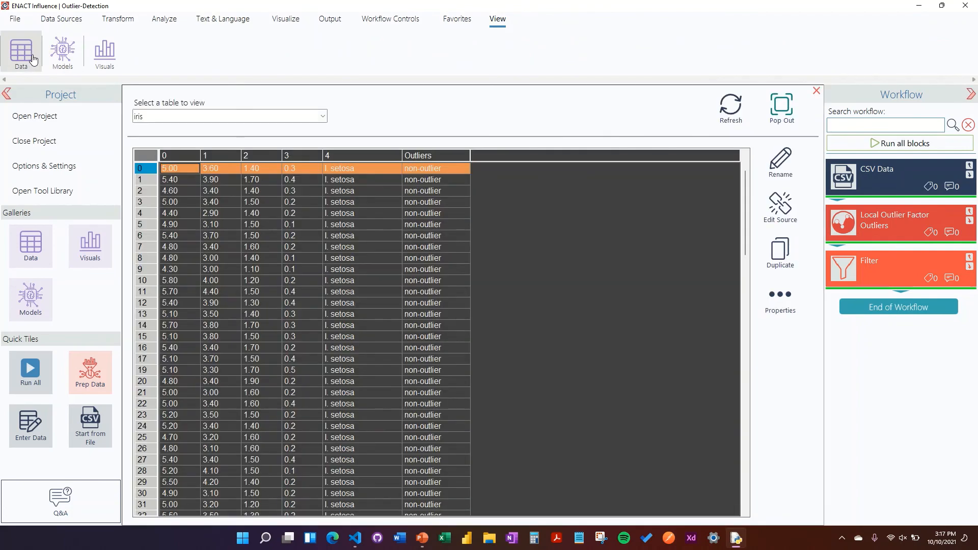
scroll(475, 262, down, 1)
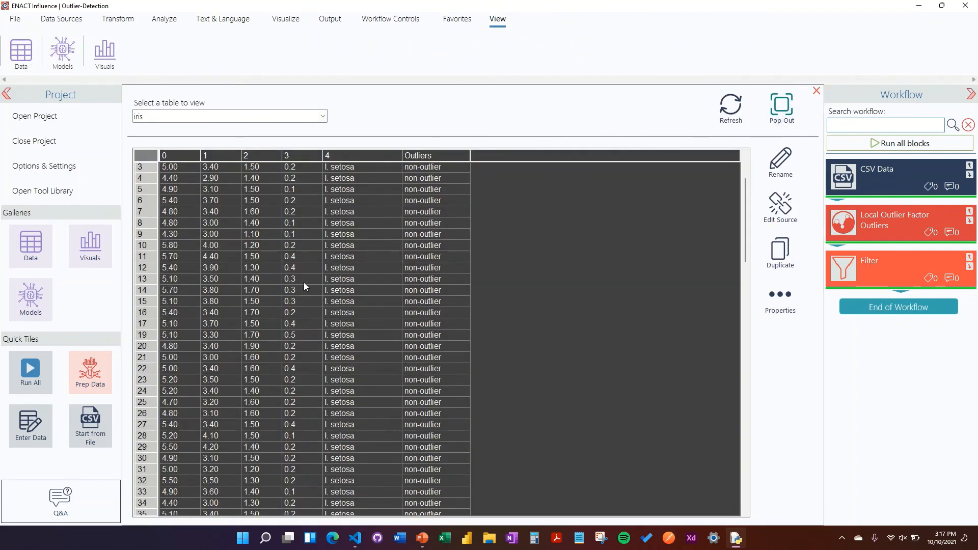
scroll(304, 282, up, 1)
- Check the record count in the filtered iris table's properties, close the properties window and return to the first rows
click(786, 321)
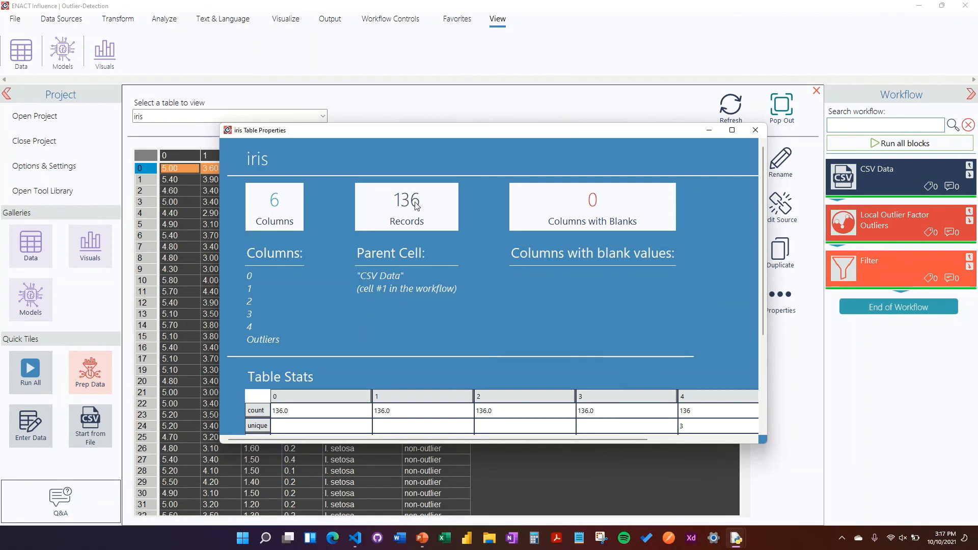
click(754, 132)
drag(747, 187, 731, 152)
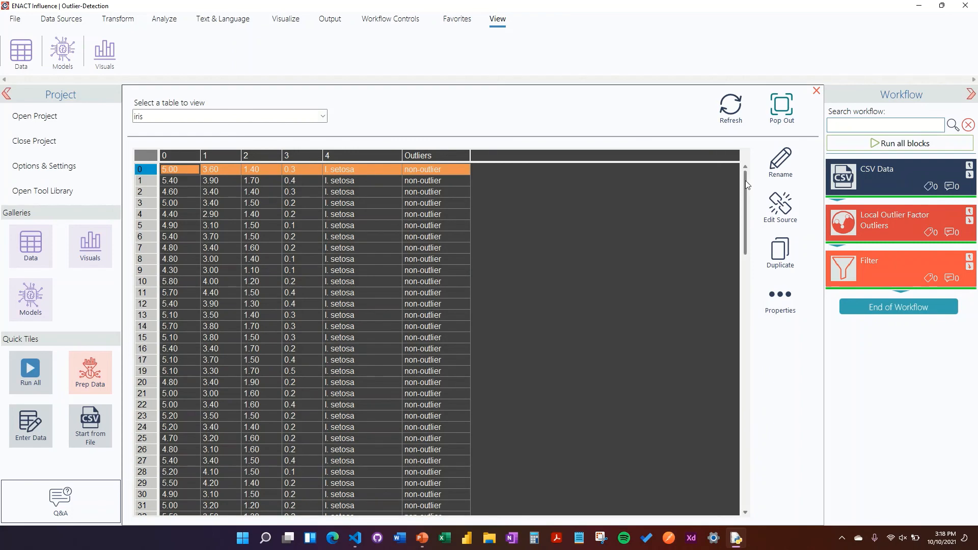
mouse_move(745, 181)
mouse_down()
mouse_move(745, 318)
mouse_move(745, 178)
mouse_up()
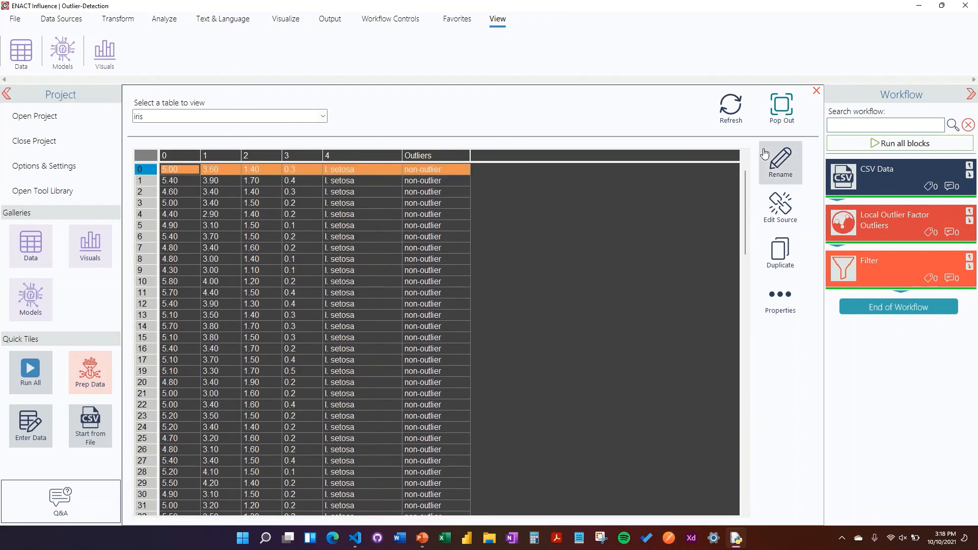